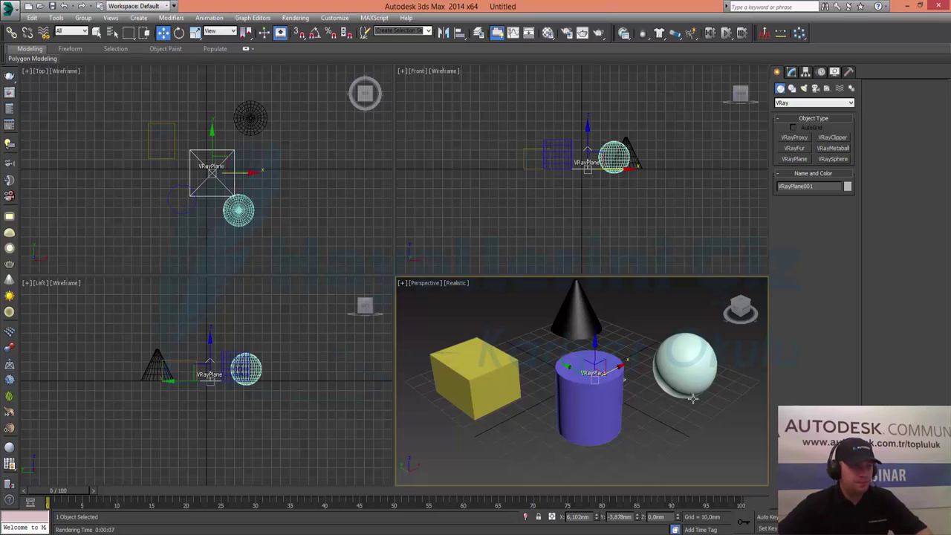
- Maximize the Perspective viewport, recentre the four objects, and render the scene with V-Ray
click(940, 527)
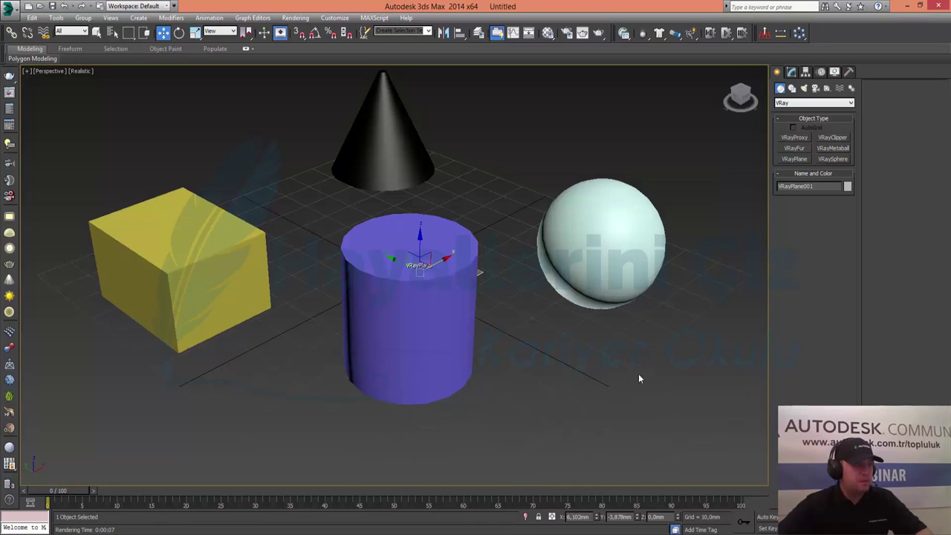
middle_drag(639, 379, 393, 265)
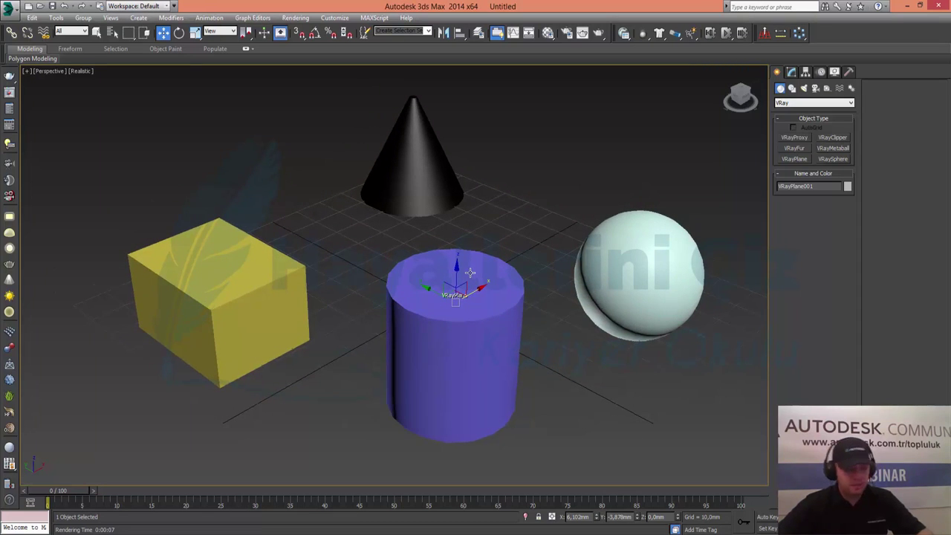
key(shift+q)
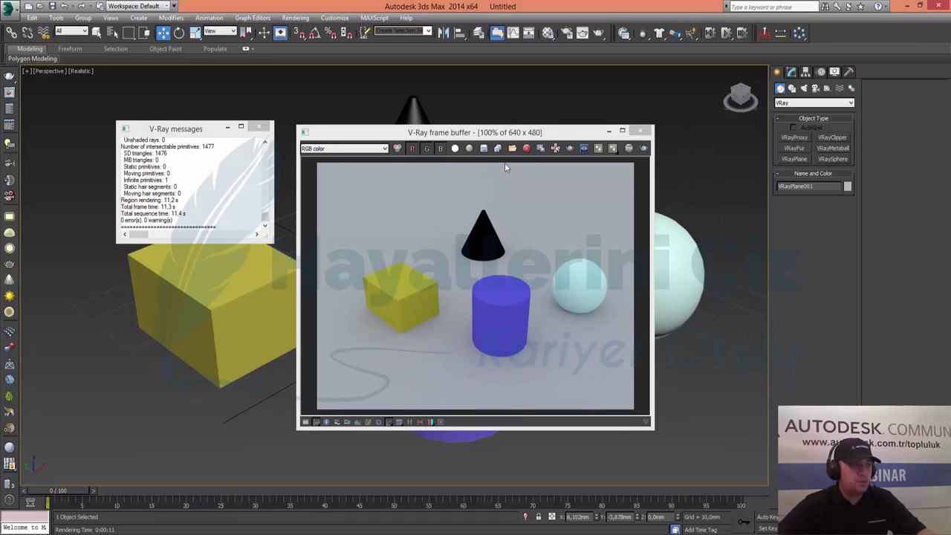
- Enlarge the V-Ray render to inspect it, close it and the messages window, then select the yellow box
drag(496, 134, 408, 139)
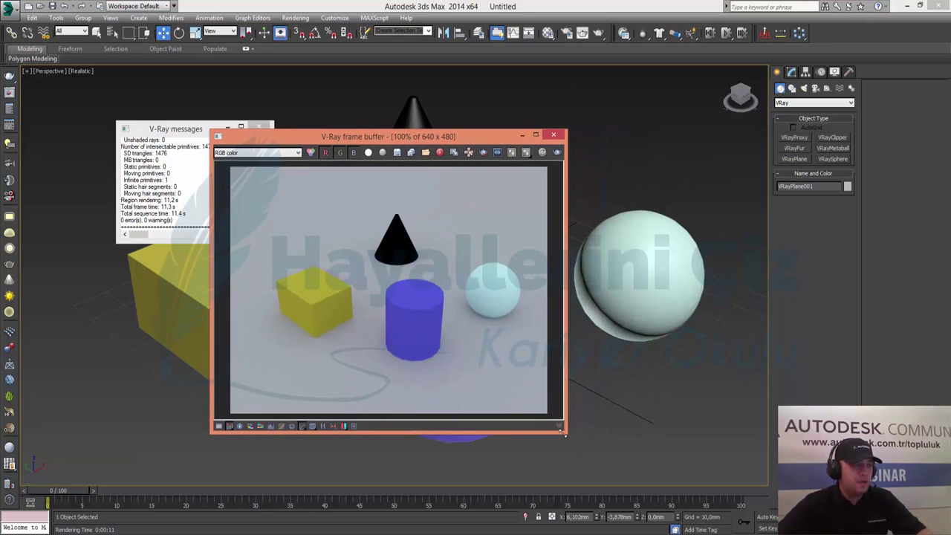
drag(565, 431, 605, 455)
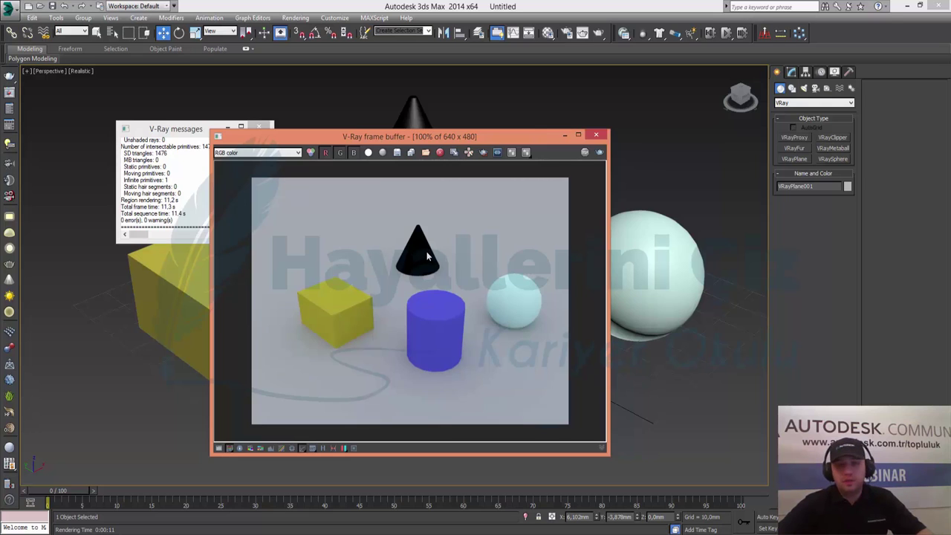
click(256, 130)
click(257, 128)
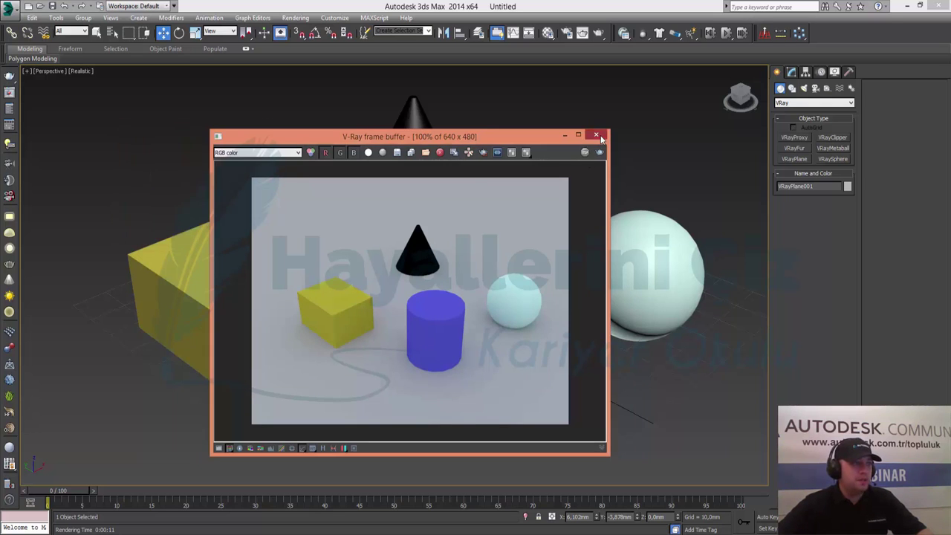
click(597, 136)
click(255, 292)
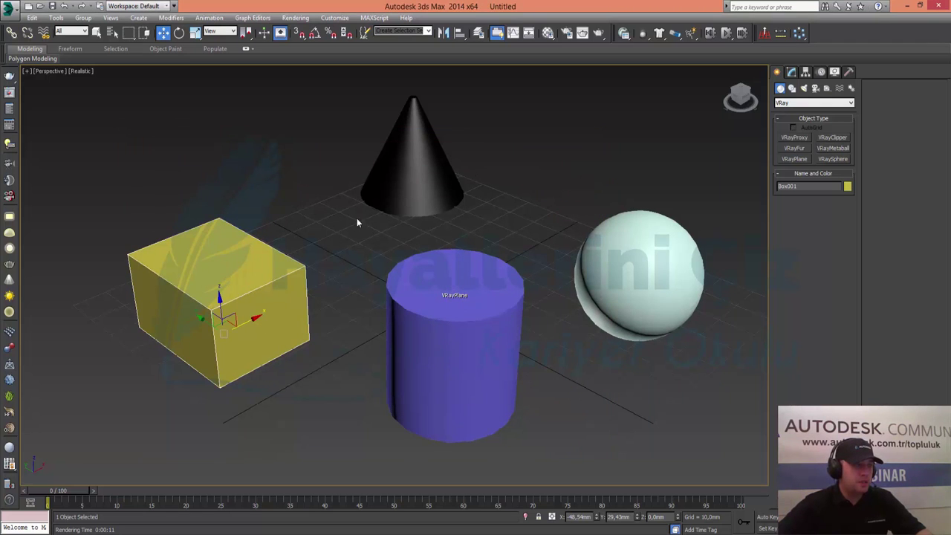
- Add the cone to the box selection and bring up their Object Properties
ctrl+click(407, 168)
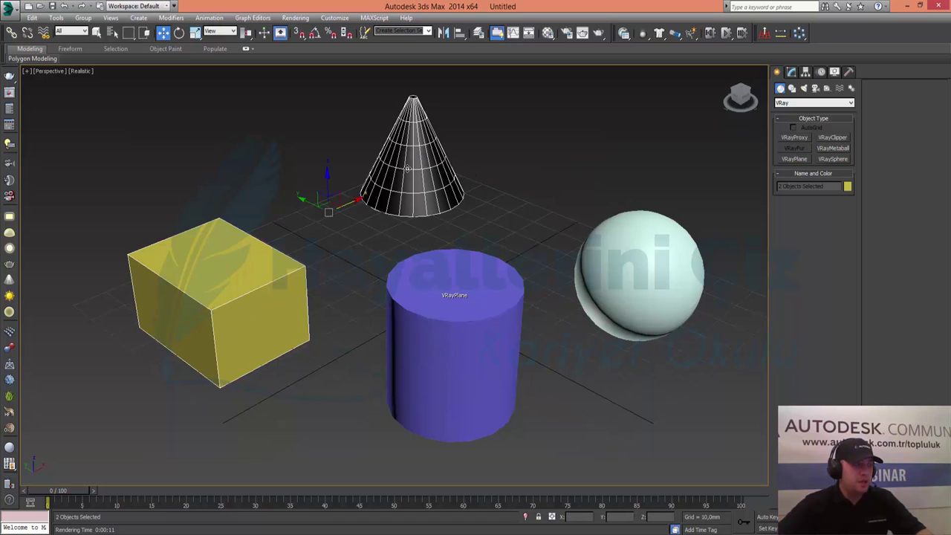
right_click(407, 169)
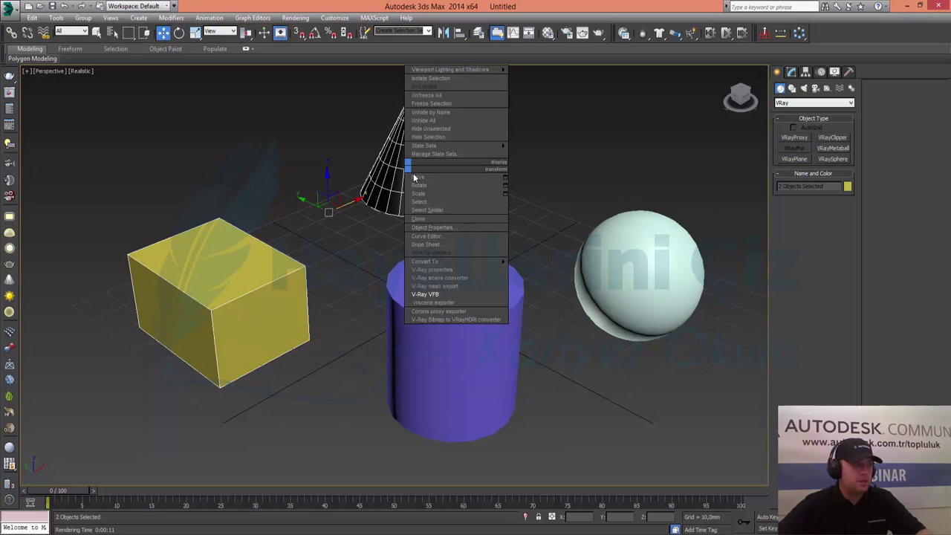
click(437, 228)
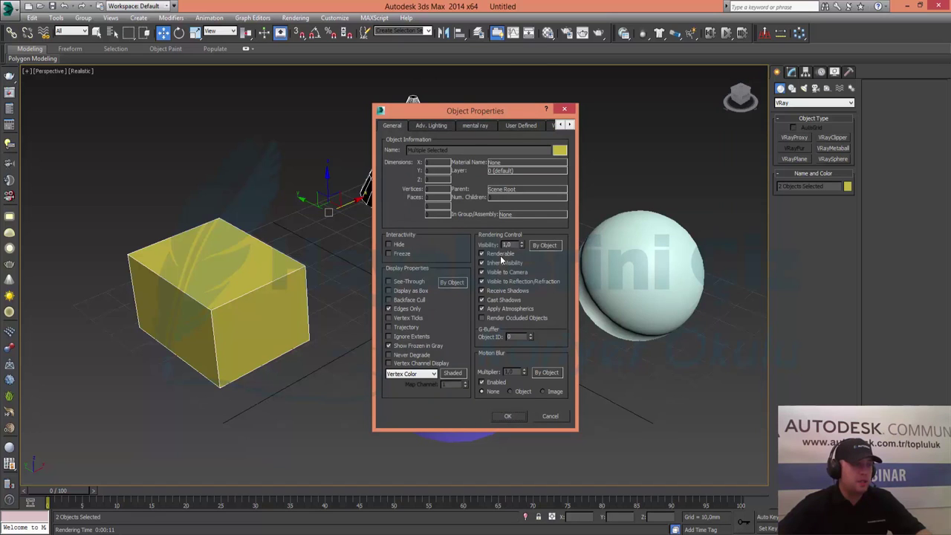
- Untick Visible to Camera for the box and cone, keeping them renderable, and re-render with V-Ray
click(500, 255)
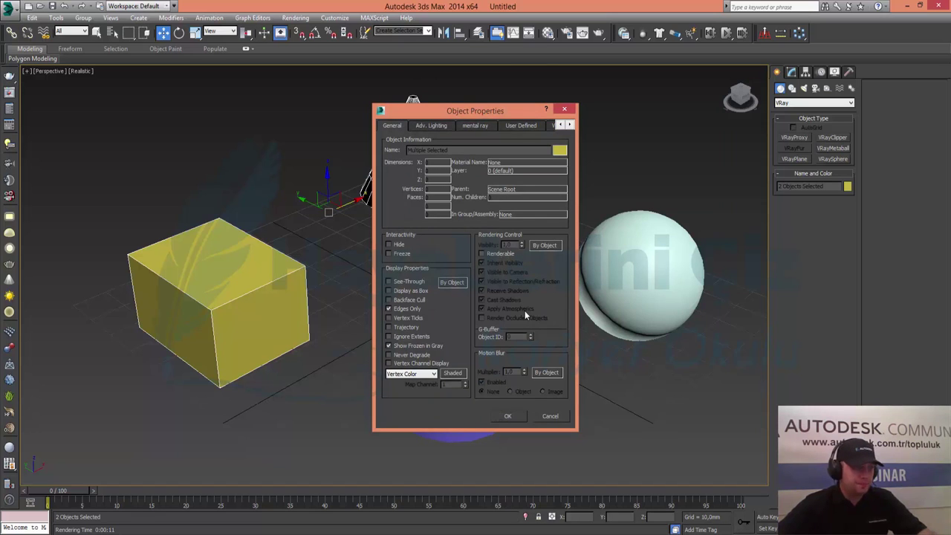
click(491, 254)
click(496, 272)
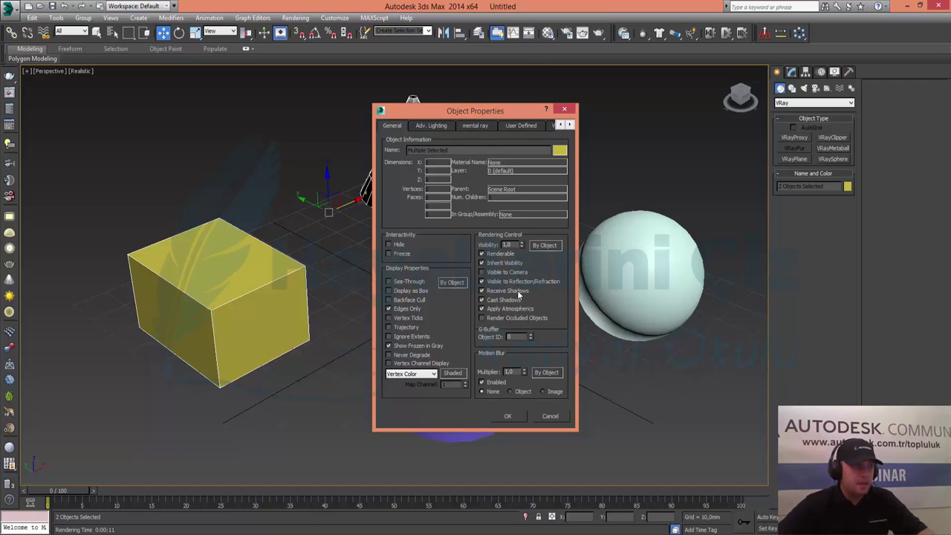
click(519, 417)
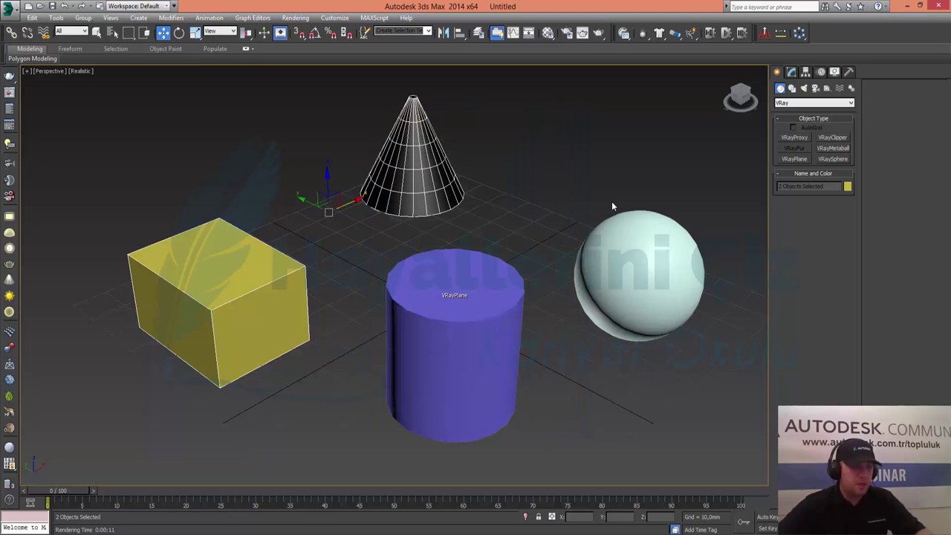
key(shift+q)
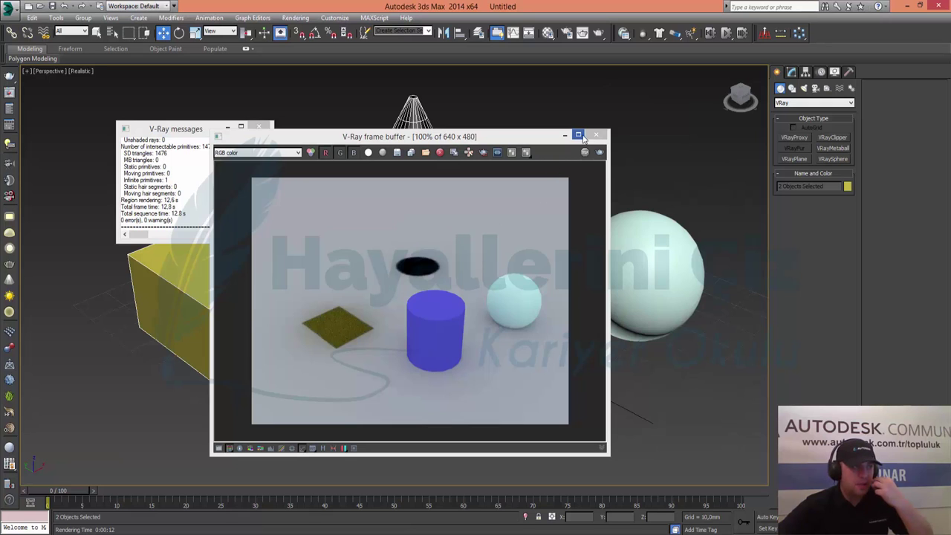
- Close the V-Ray frame buffer and bring up the quad menu for the selected box and cone
click(288, 310)
key(Escape)
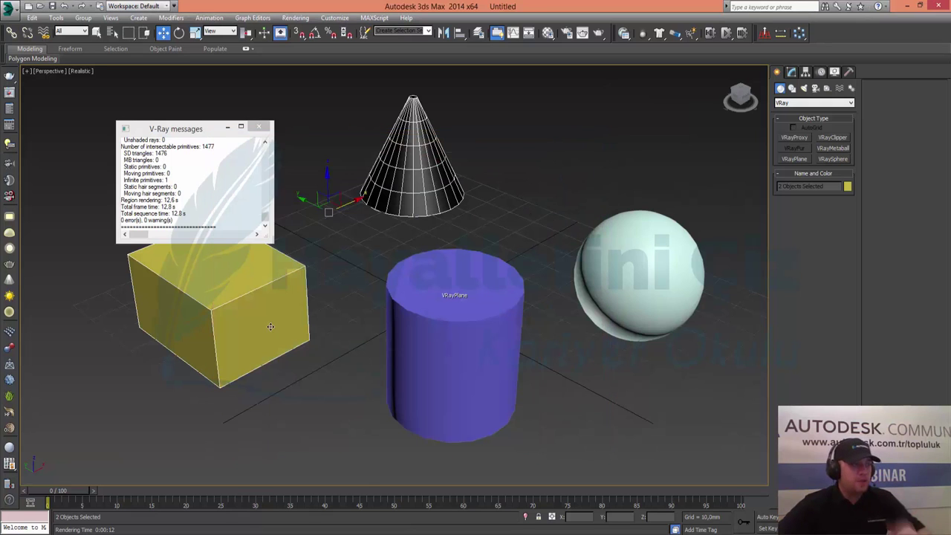
right_click(269, 328)
- Restore Visible to Camera and untick Renderable for the box and cone
click(323, 386)
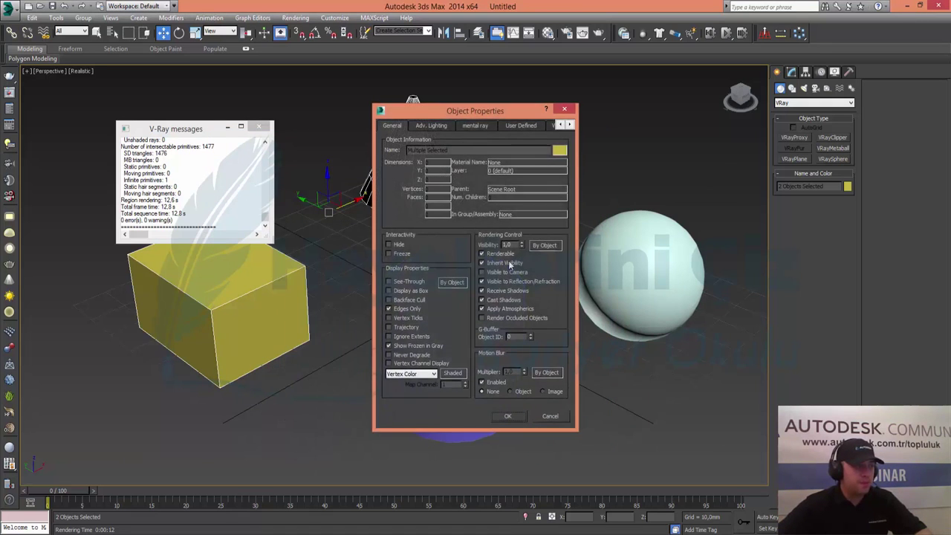
click(501, 273)
click(498, 255)
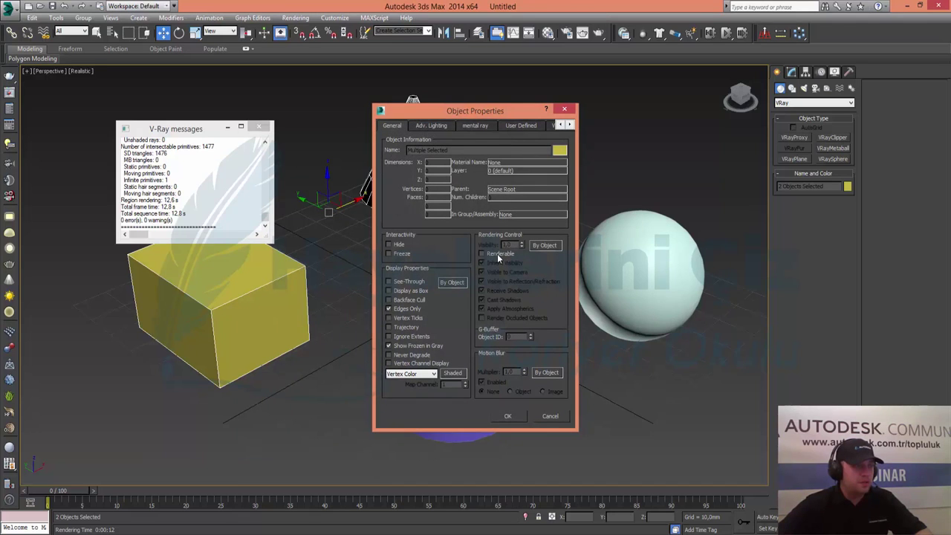
click(508, 416)
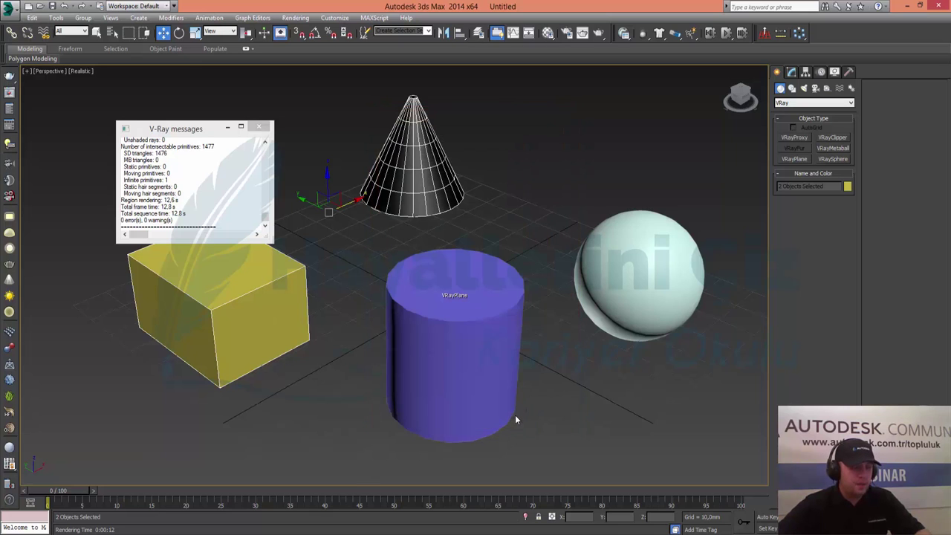
- Render the scene showing only the cylinder and sphere, close it, and select the yellow box
key(shift+q)
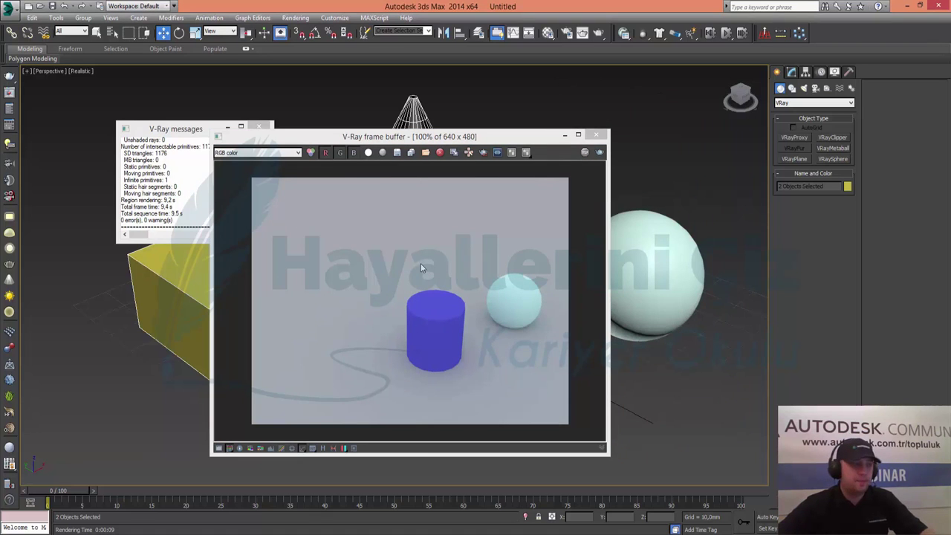
click(597, 138)
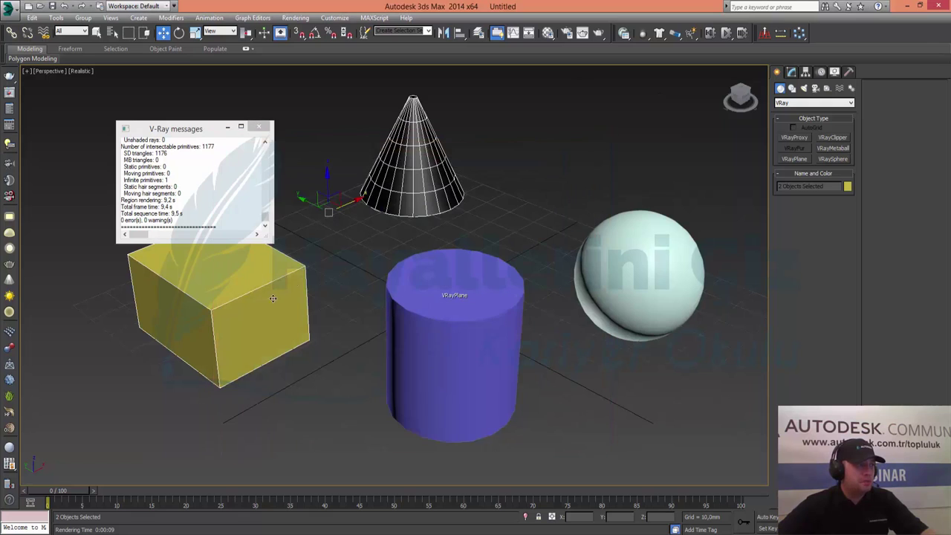
click(270, 301)
- Set the box's Rendering Control Visibility to 0,5 and re-render the scene
right_click(270, 301)
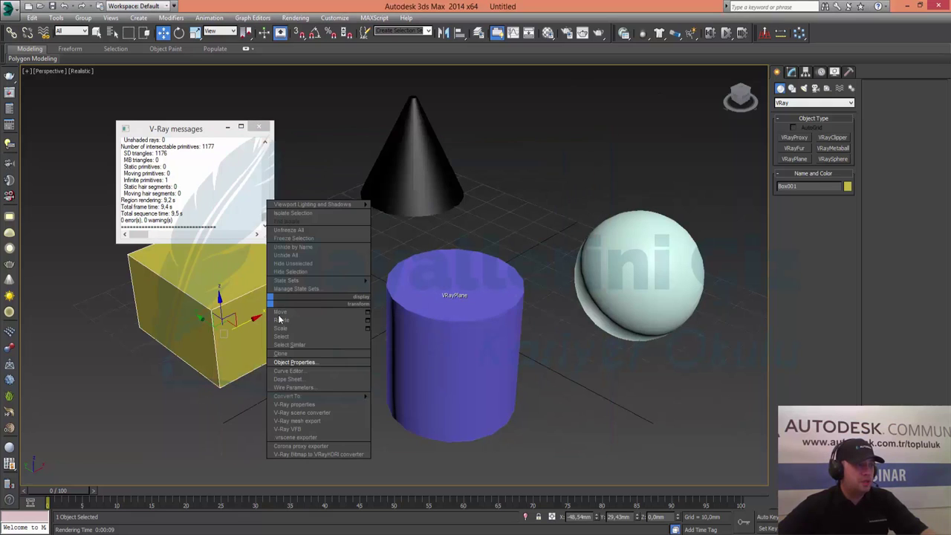
click(312, 362)
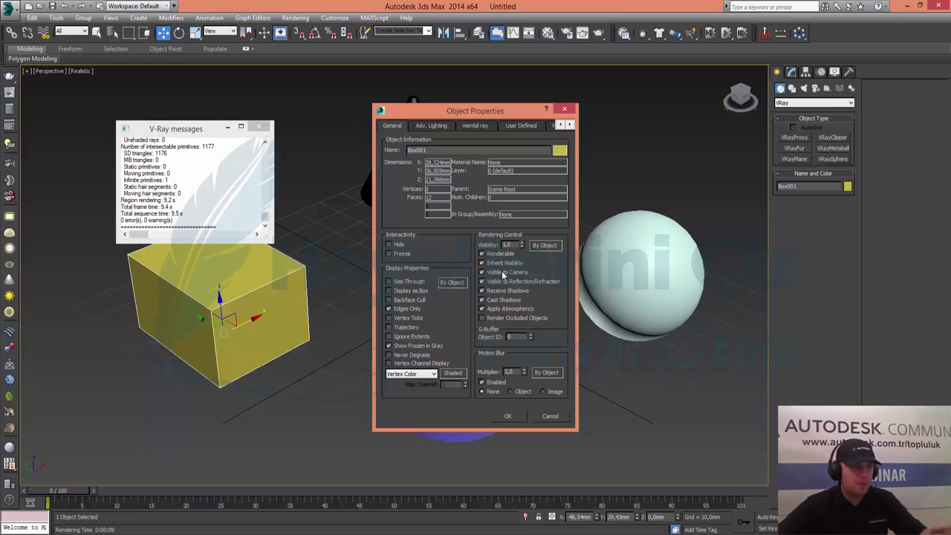
text(0,5)
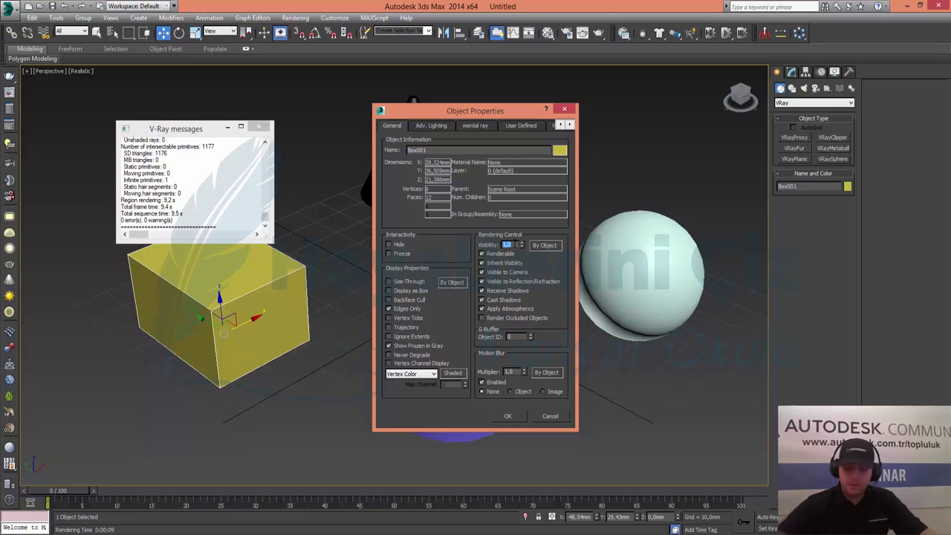
key(Return)
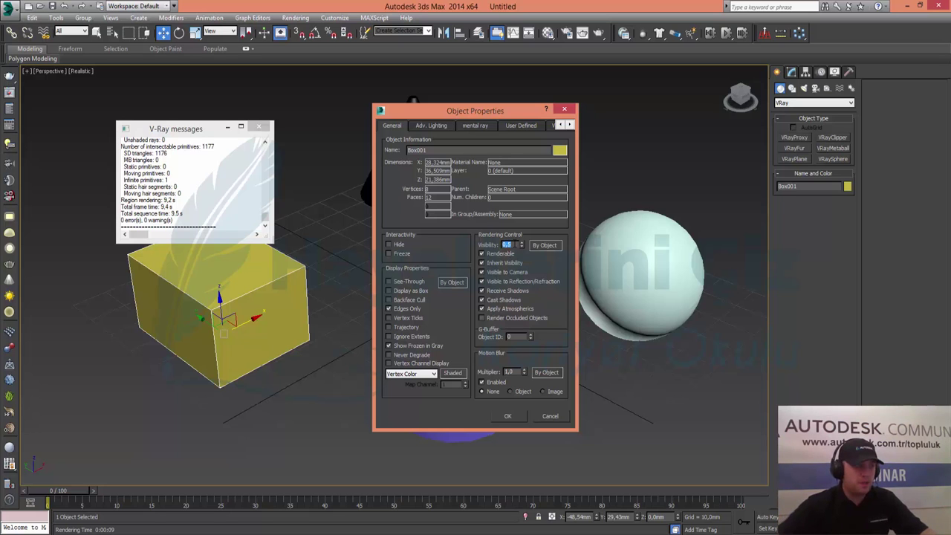
click(516, 416)
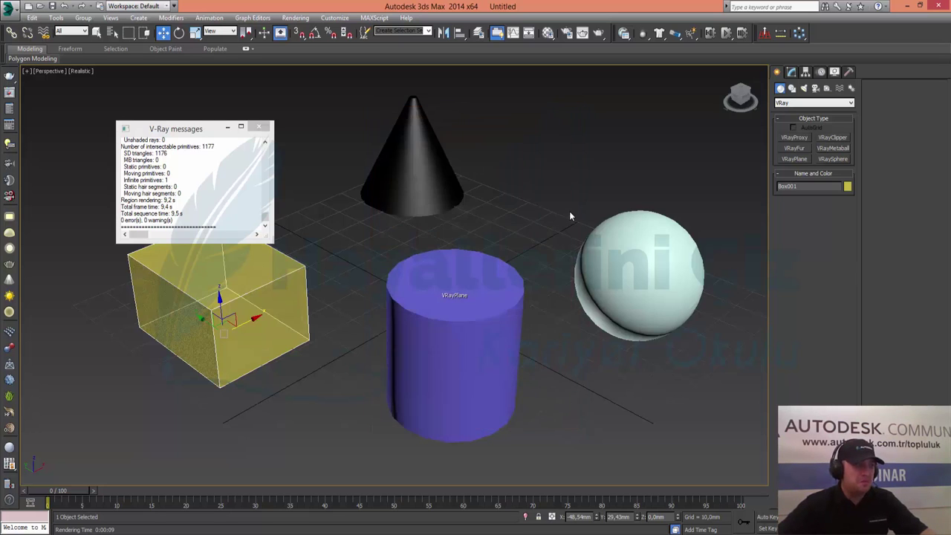
click(599, 33)
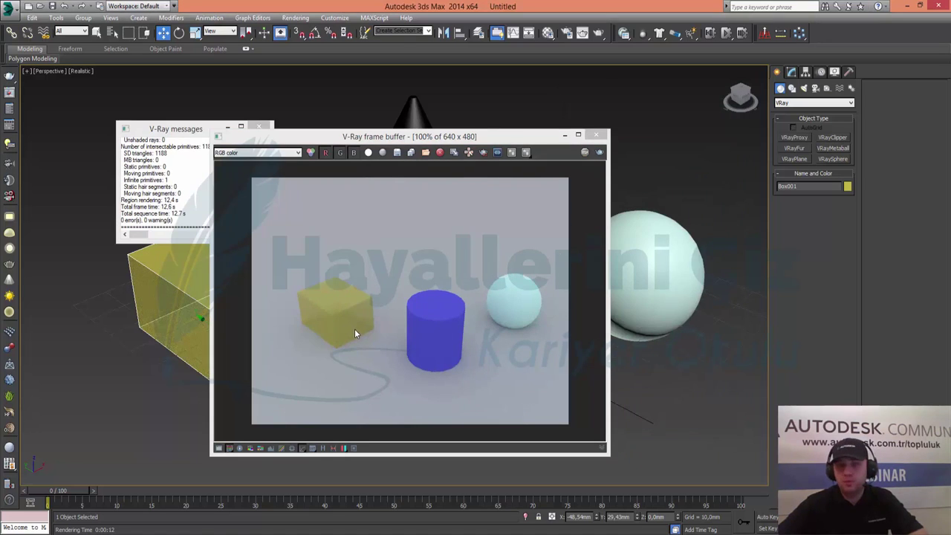
- Close the faded-box render, review and confirm the box's Object Properties, then select the cone
click(594, 136)
right_click(213, 328)
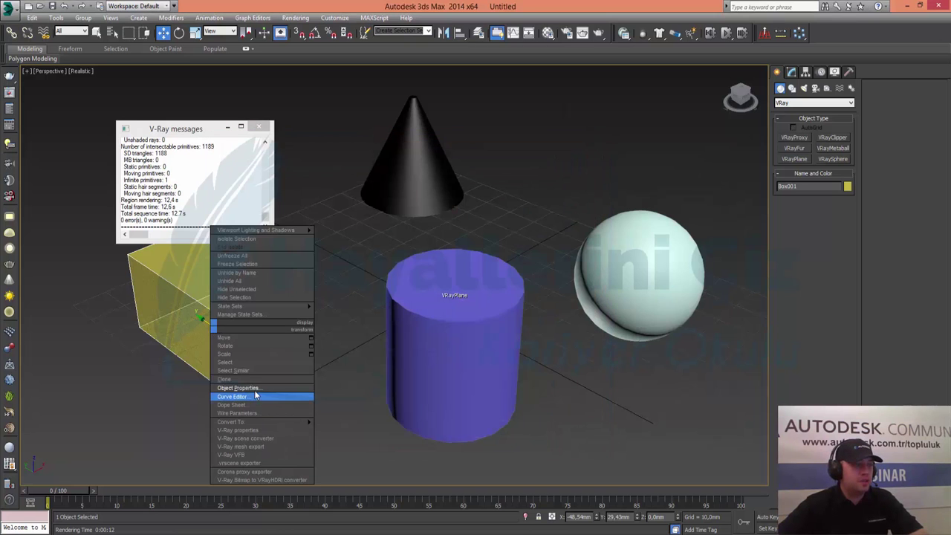
click(282, 389)
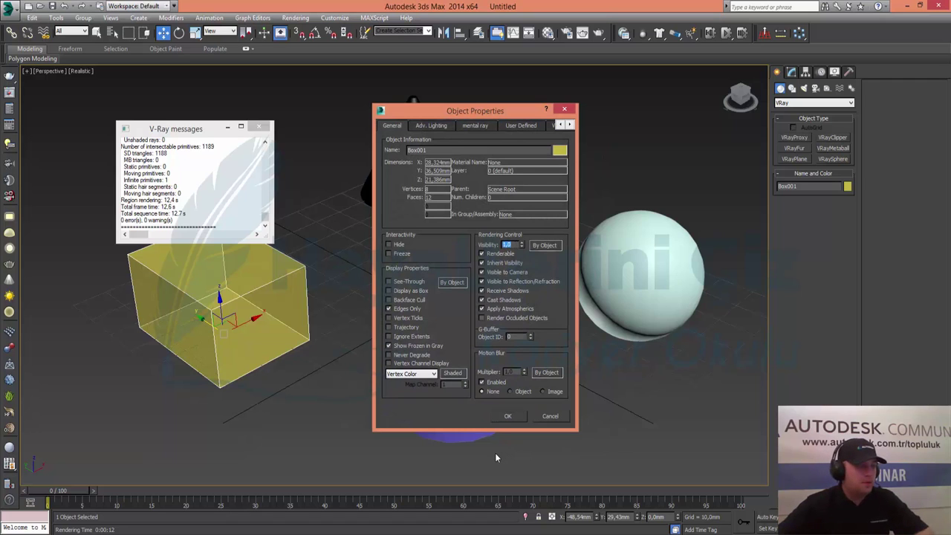
click(507, 416)
click(435, 182)
- In Cone001's Object Properties, turn Renderable back on and toggle Visible to Camera off and on
right_click(434, 182)
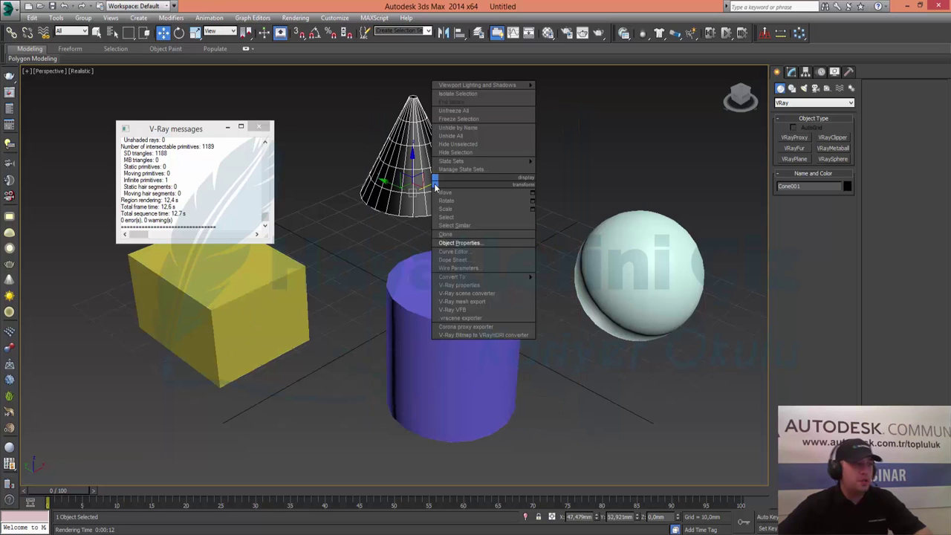
click(474, 242)
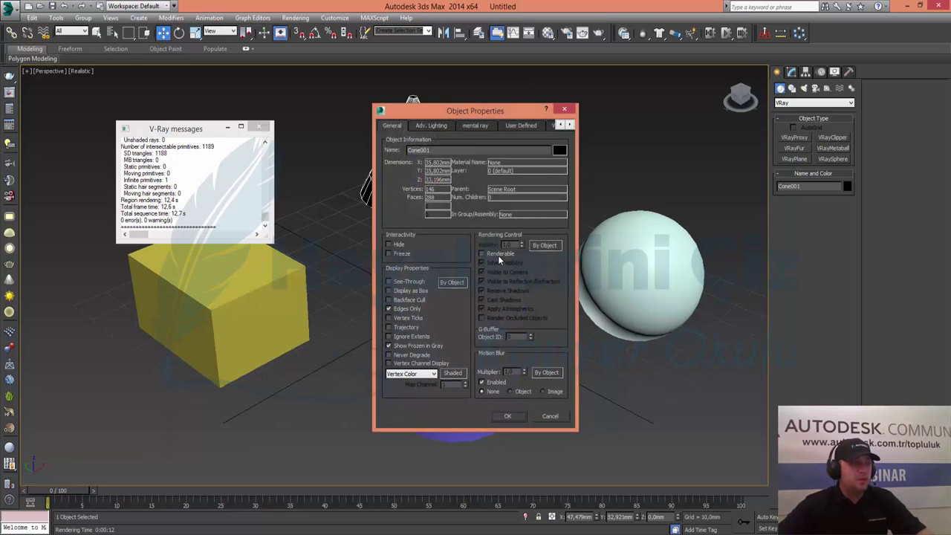
click(502, 255)
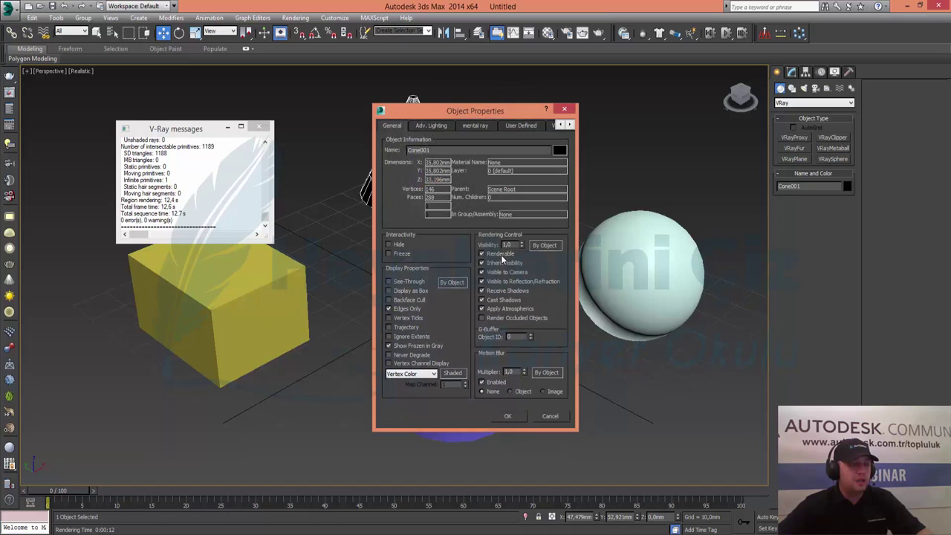
click(501, 255)
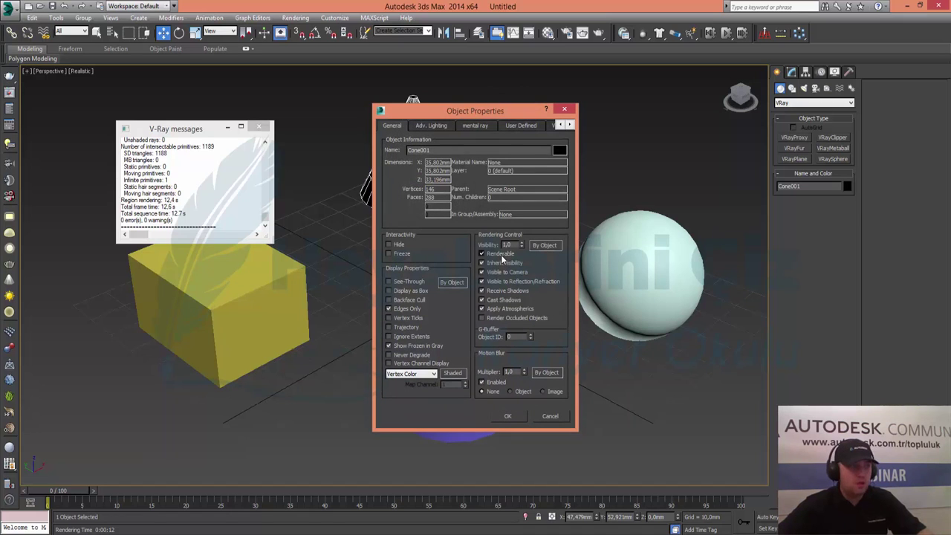
click(503, 257)
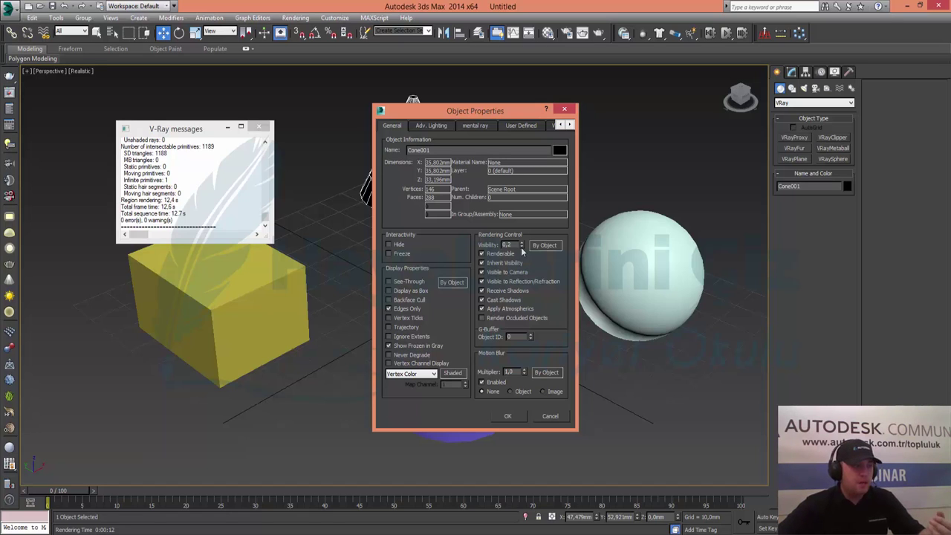
click(510, 273)
click(511, 273)
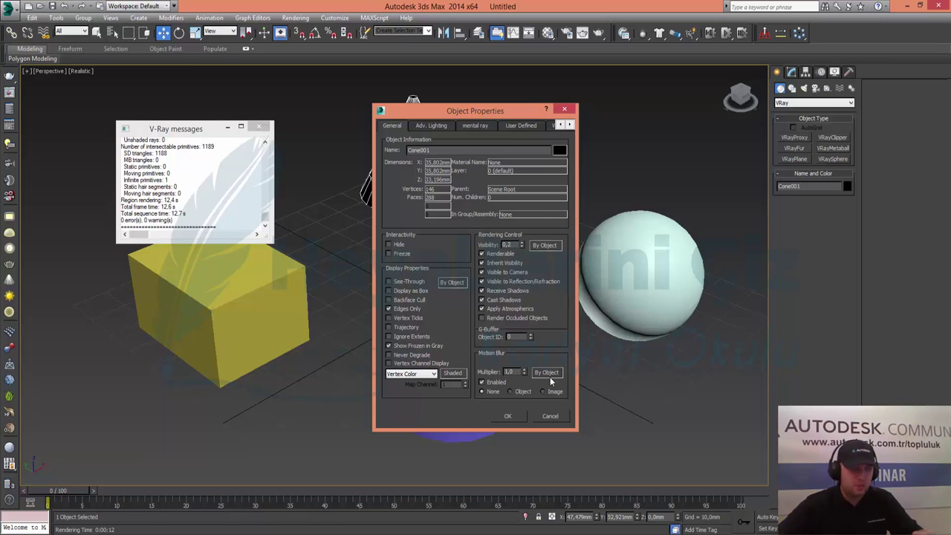
- Cancel Cone001's Object Properties, discarding the edits
click(551, 417)
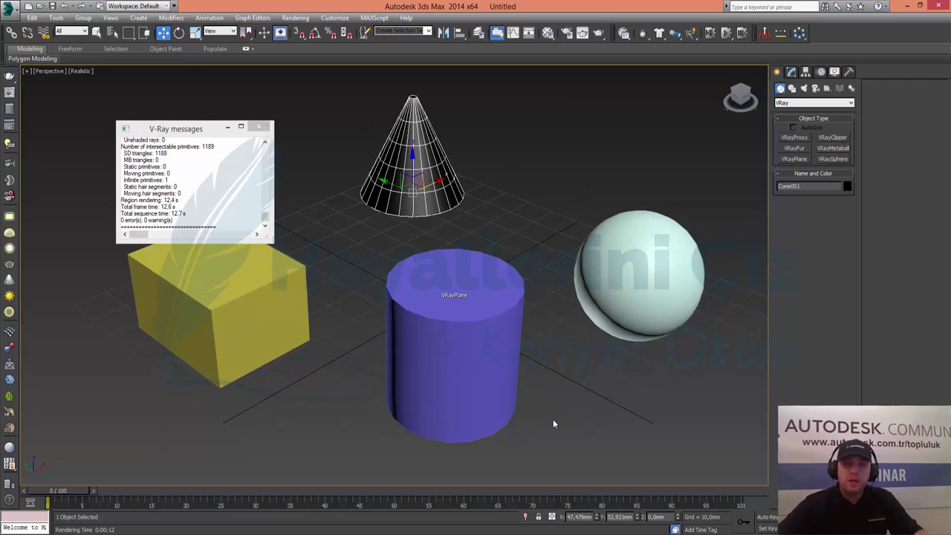